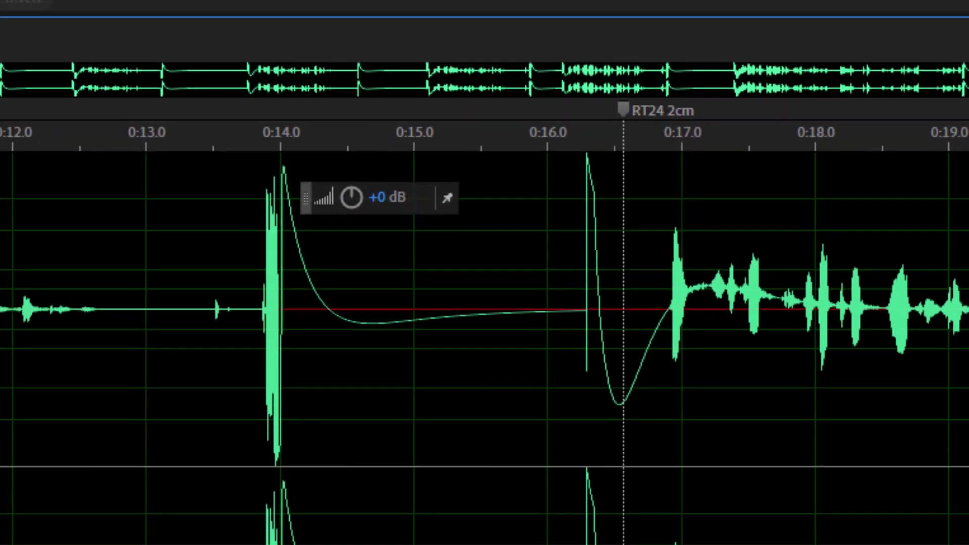
Place the playhead near 0:11.8 and zoom out to show the full file from RT24 15cm to CLOSE.
click(79, 359)
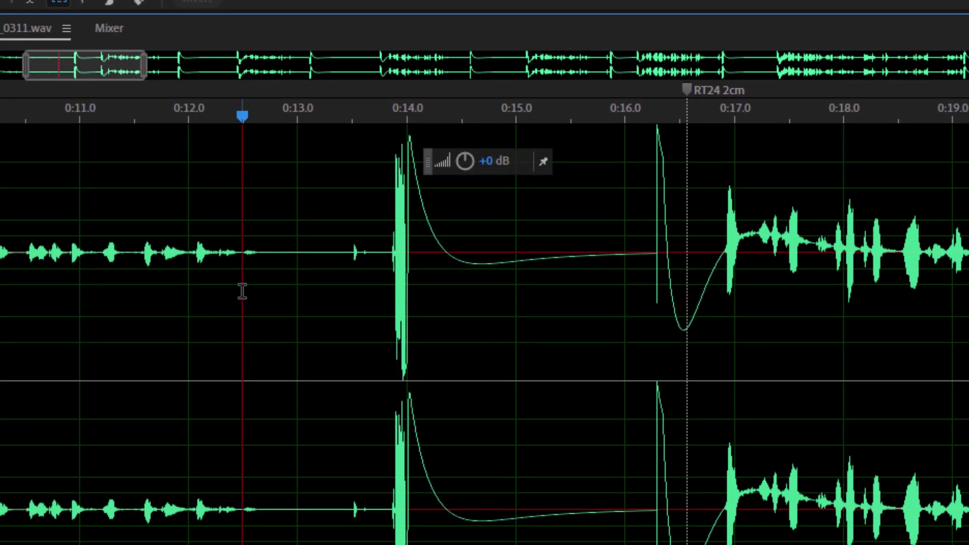
click(167, 299)
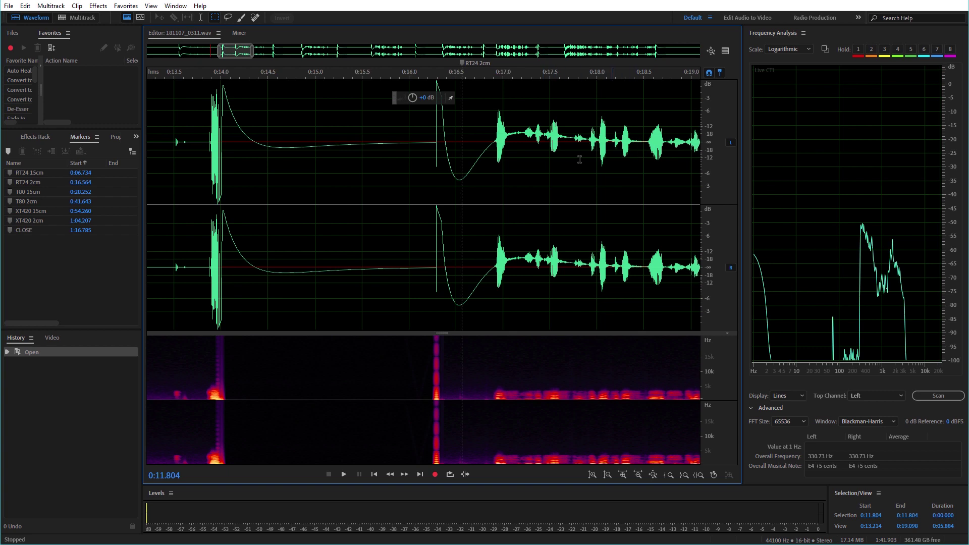
scroll(353, 256, down, 8)
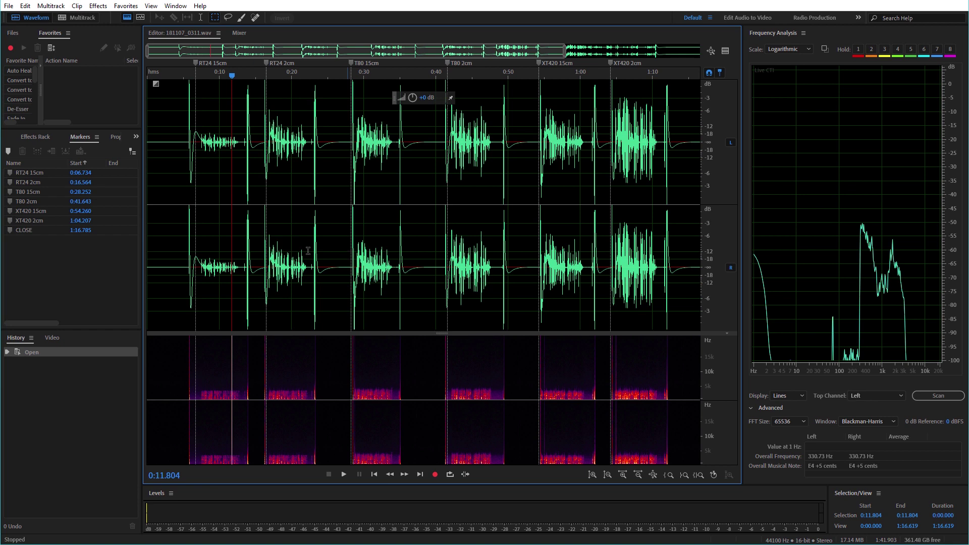
Zoom in and play the RT24 15cm test from just before its speech.
scroll(198, 166, up, 4)
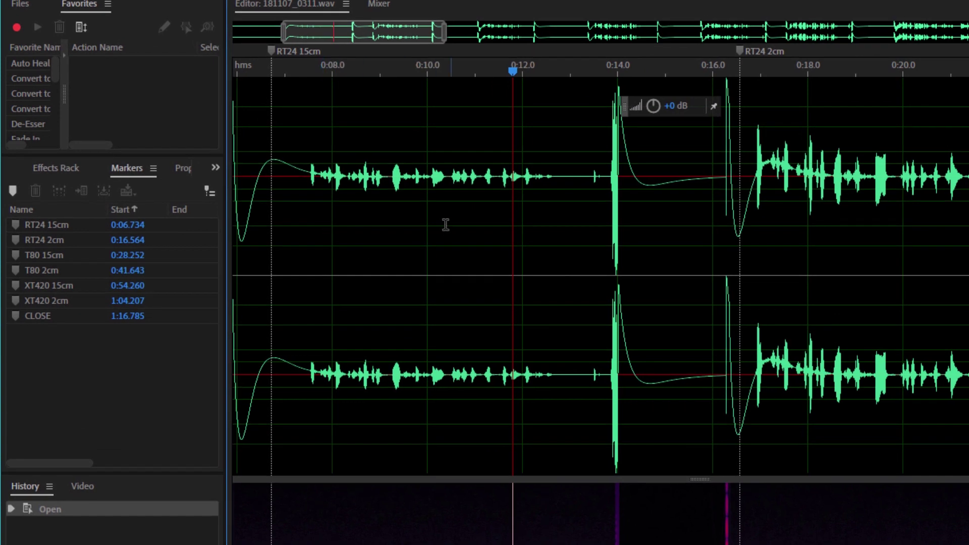
click(301, 209)
key(space)
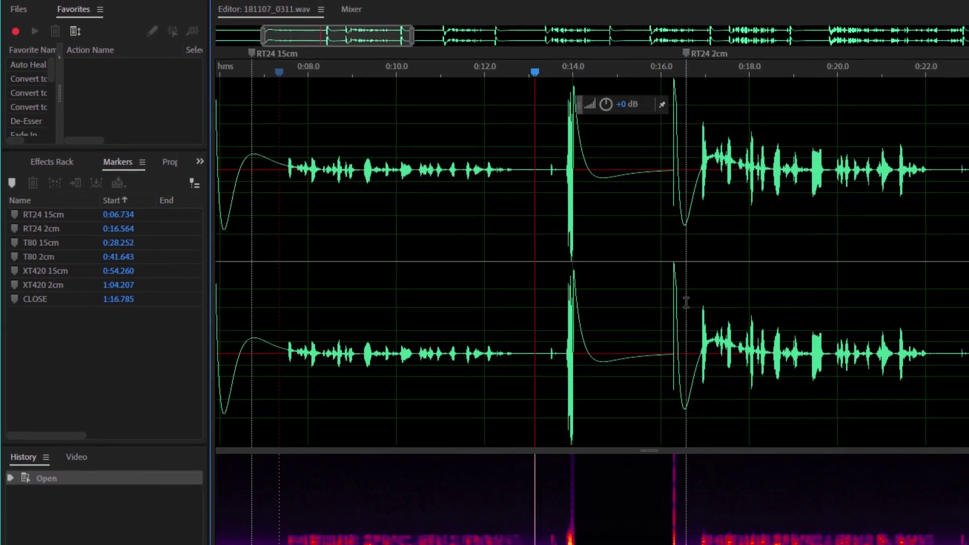
Play the RT24 2cm test, stop at 0:22.577, and pan toward the T80 tests.
click(738, 319)
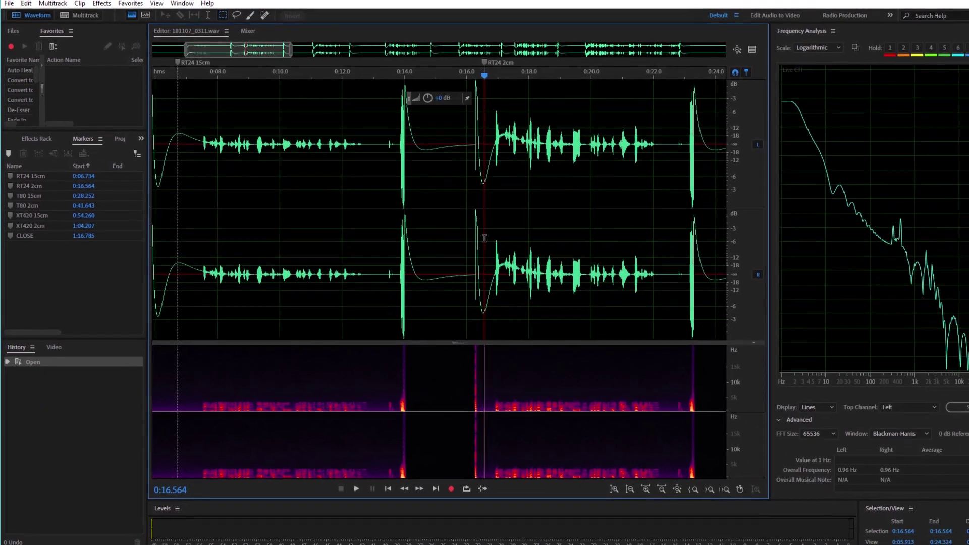
key(space)
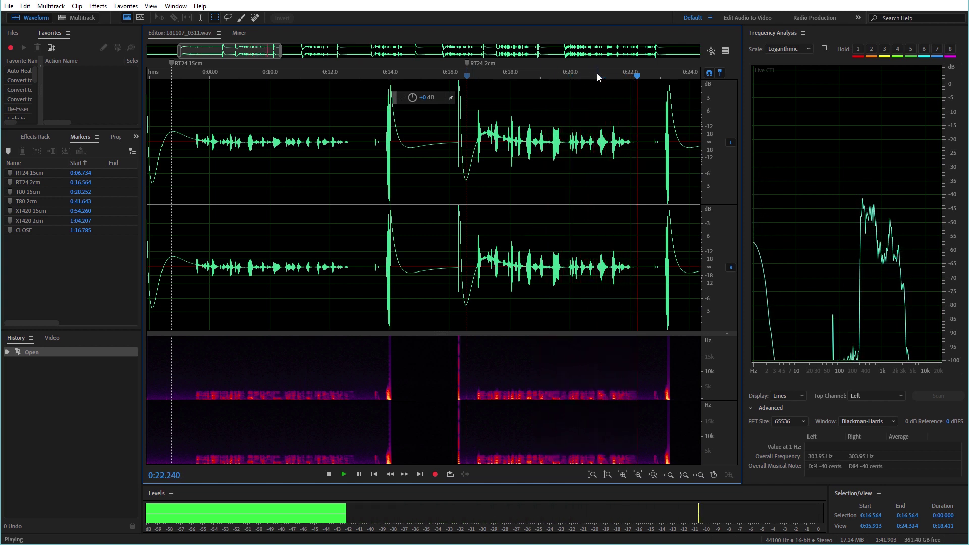
key(space)
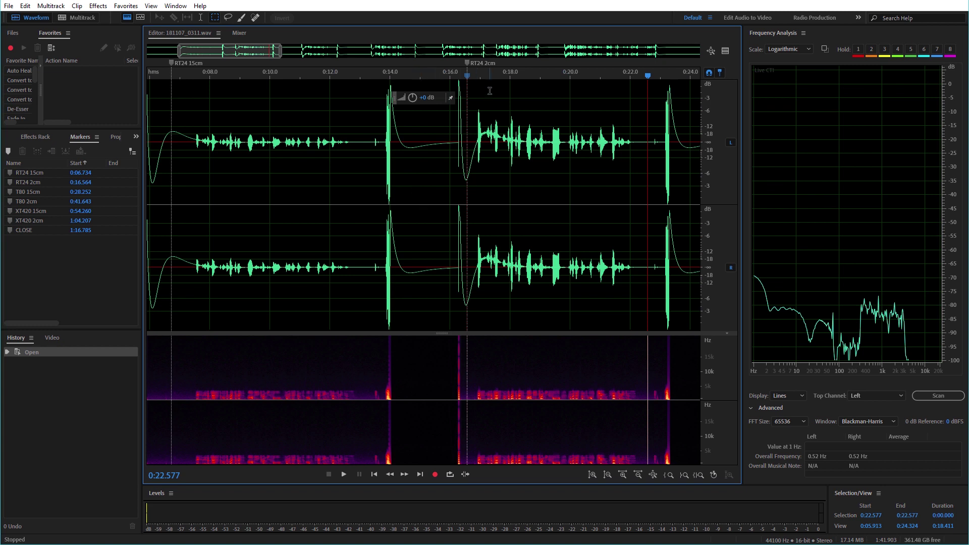
drag(482, 70, 221, 80)
Bring the T80 markers into view and play the T80 15cm test.
scroll(430, 185, down, 2)
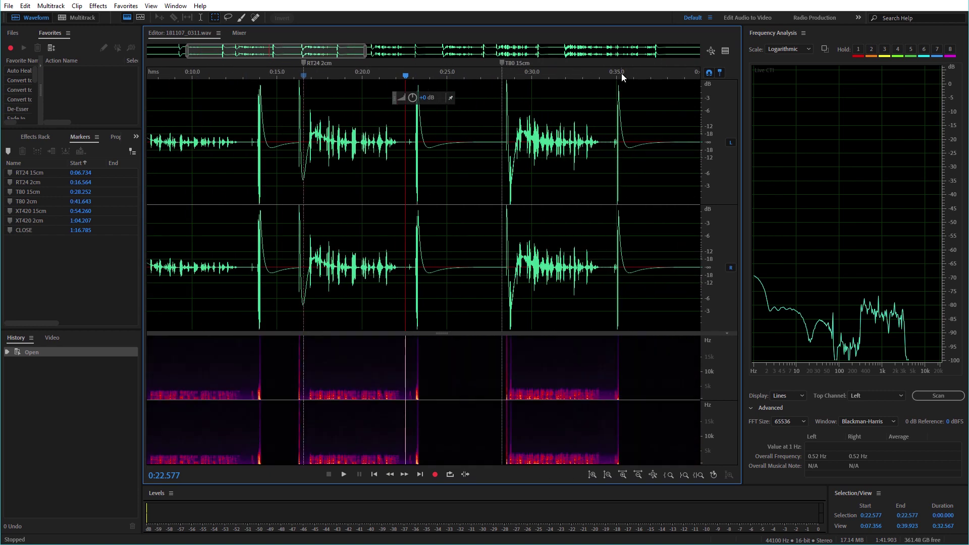
drag(622, 74, 388, 76)
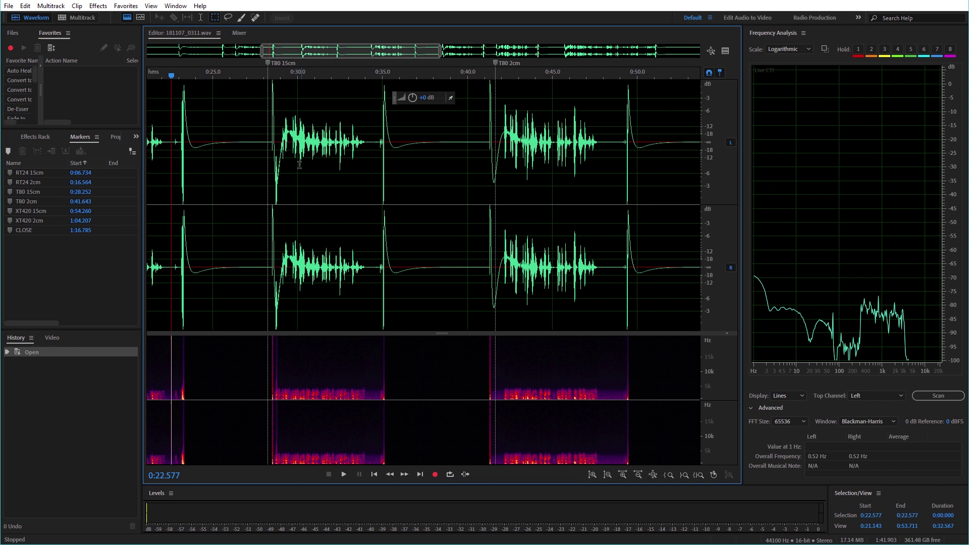
click(281, 170)
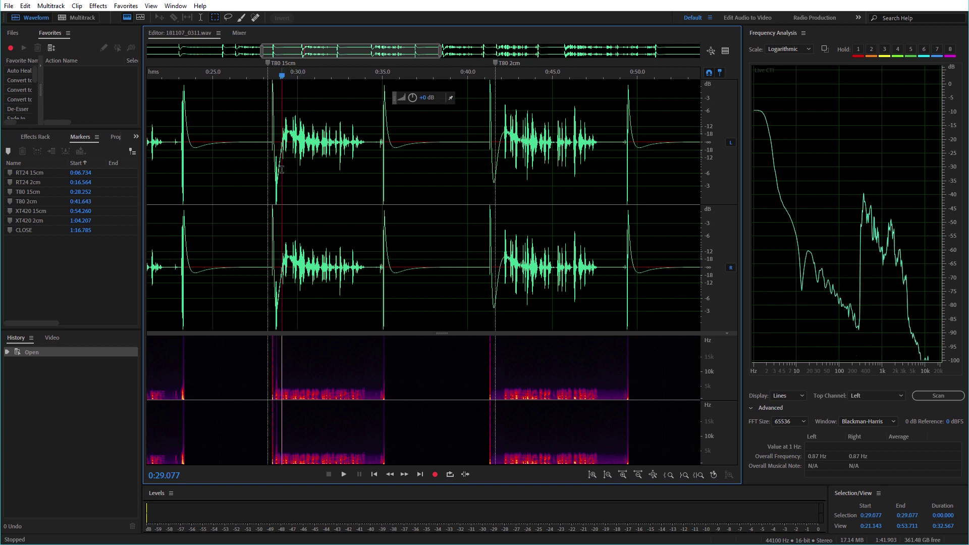
key(space)
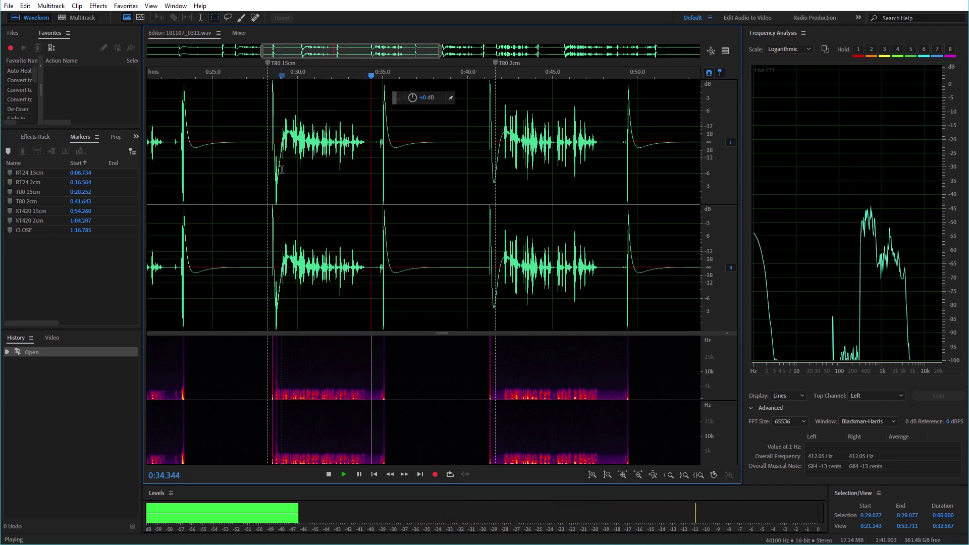
key(space)
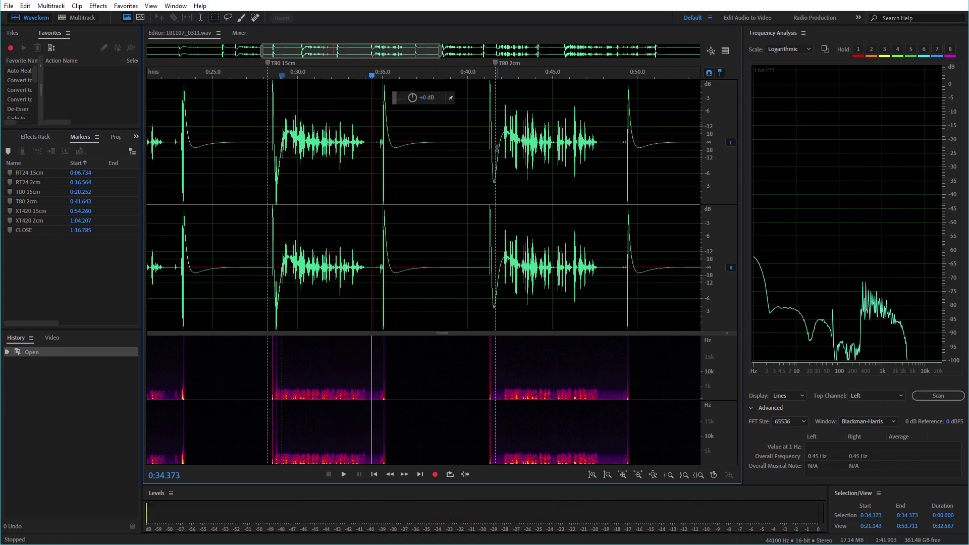
Play the T80 2cm test, stop at 0:47.987, and scroll toward the closing section.
click(497, 147)
key(space)
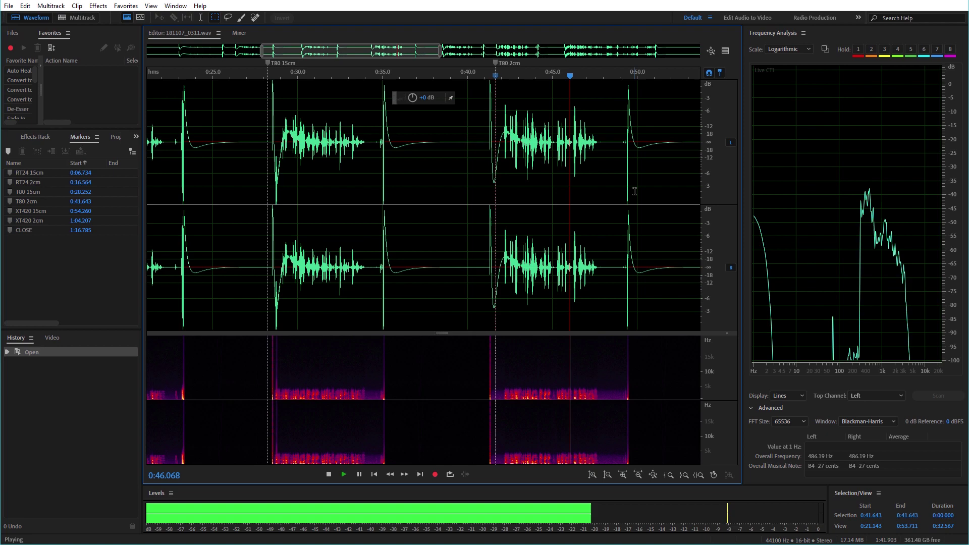
key(space)
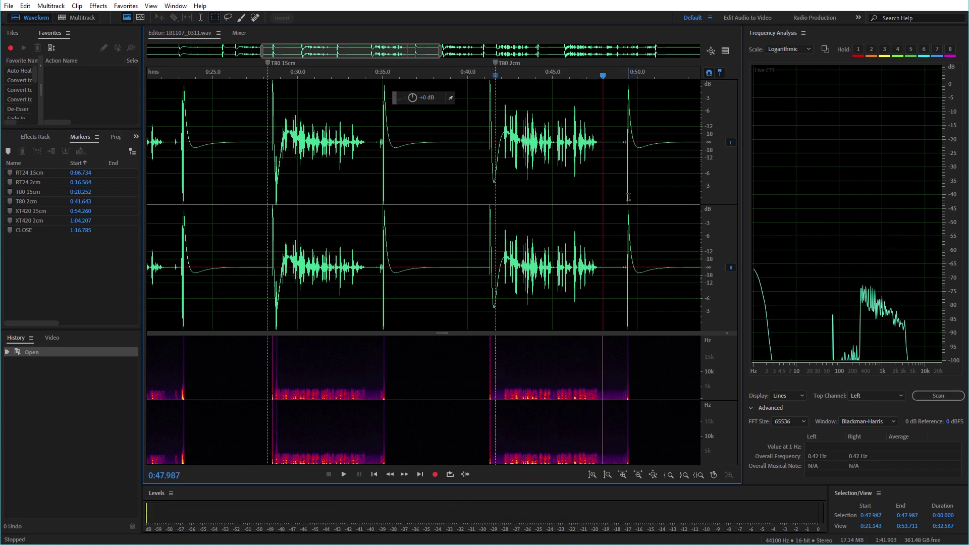
scroll(627, 197, right, 10)
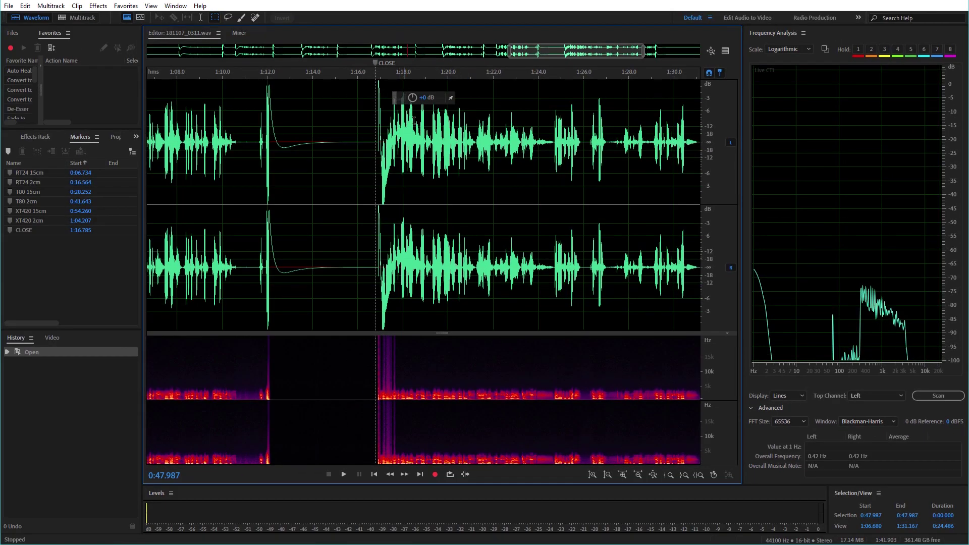
Bring the XT420 markers into view and play the 15cm and 2cm tests, stopping at 1:10.854.
scroll(230, 205, down, 2)
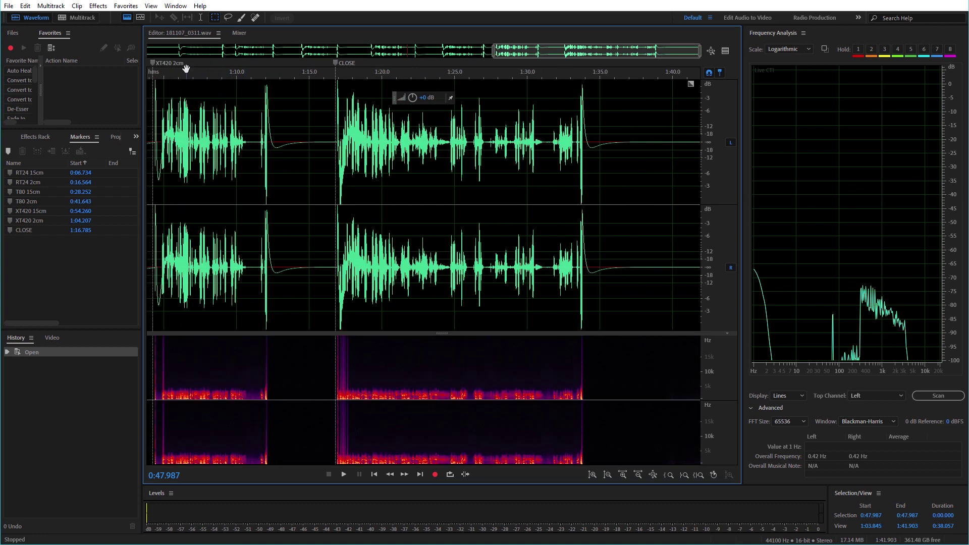
drag(180, 69, 537, 63)
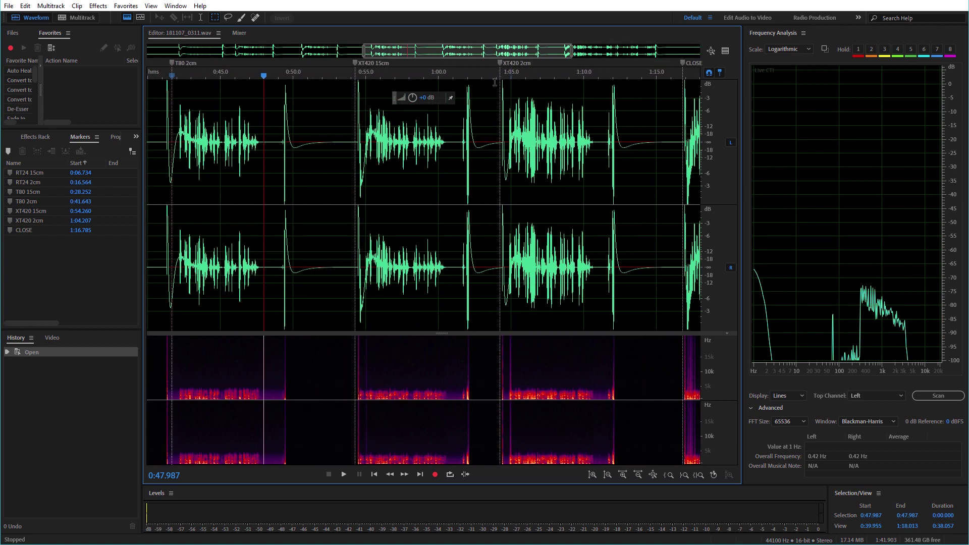
click(360, 136)
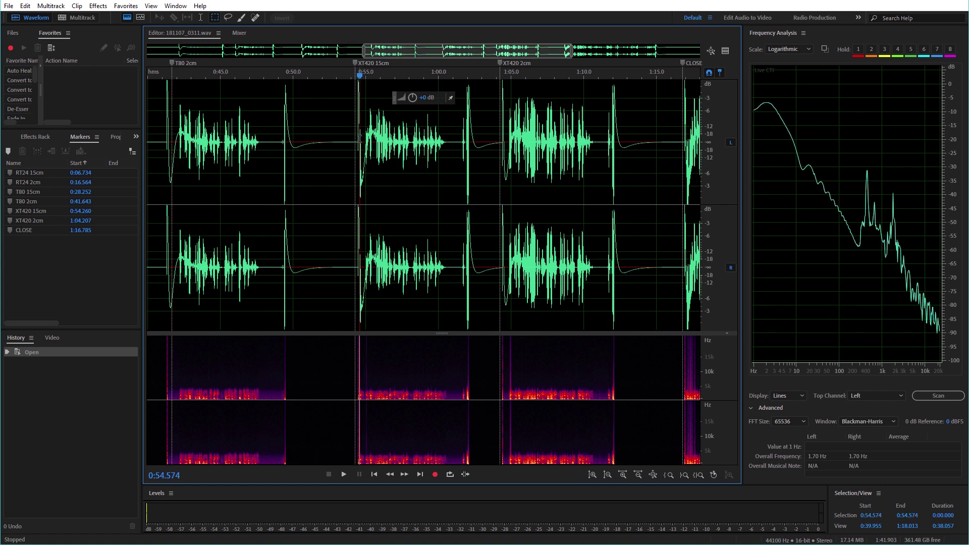
key(space)
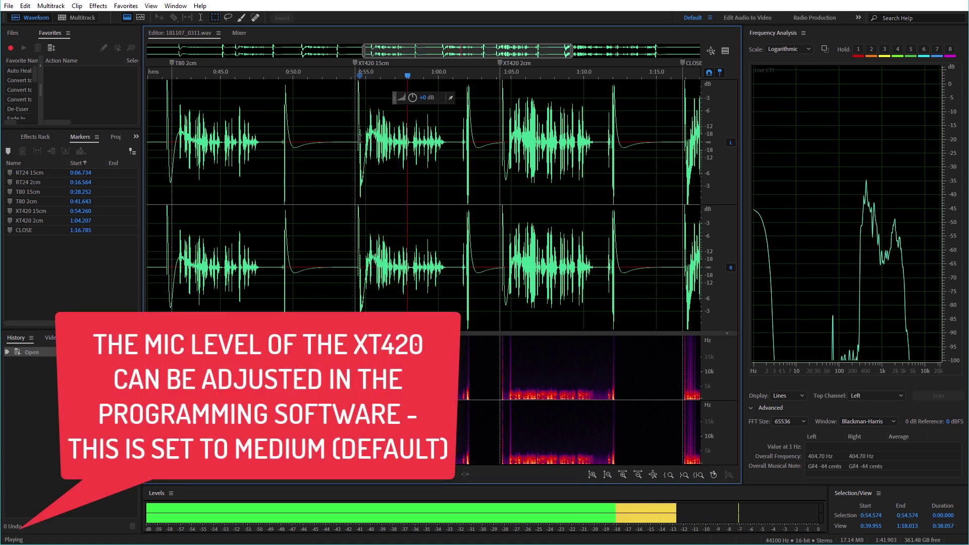
click(506, 144)
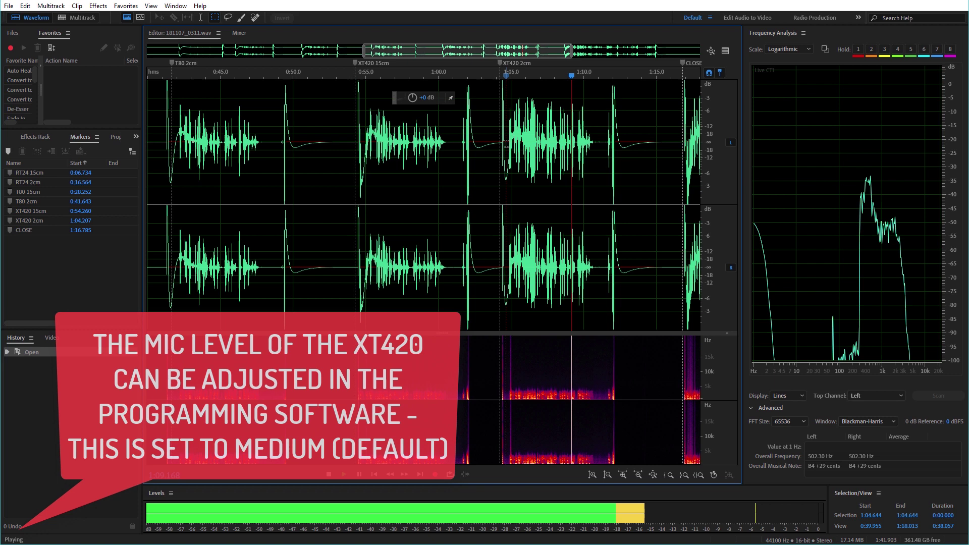
key(space)
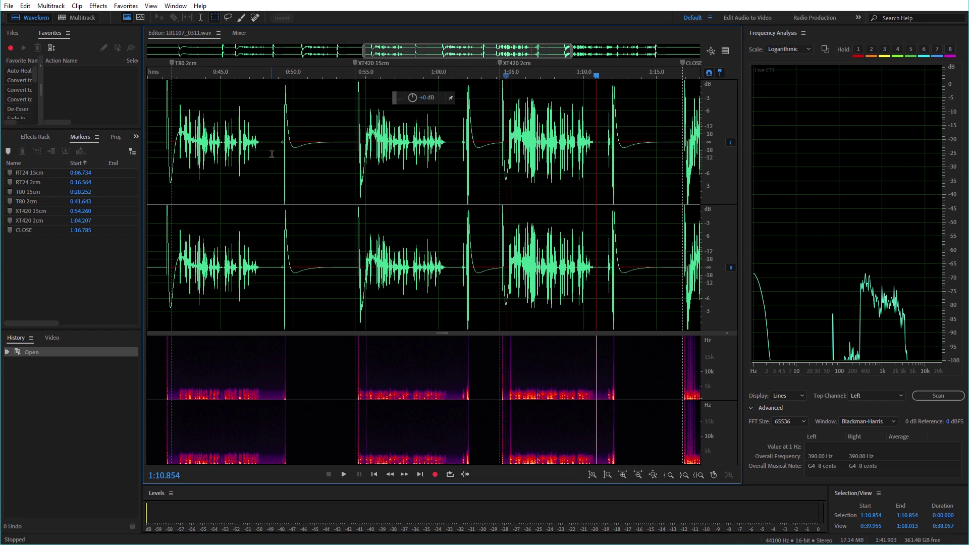
Bring the T80 15cm passage into view and briefly play the XT420 15cm passage.
scroll(274, 154, down, 3)
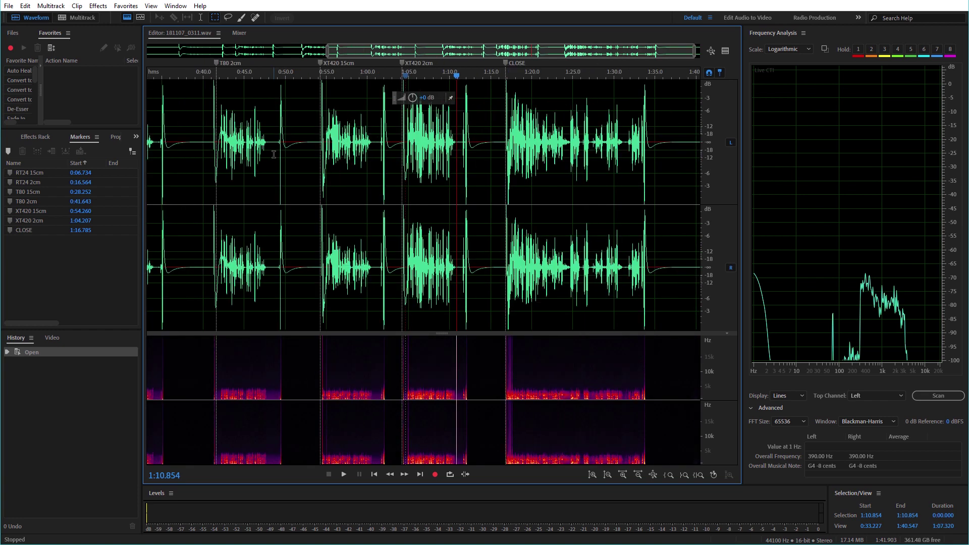
drag(266, 70, 357, 71)
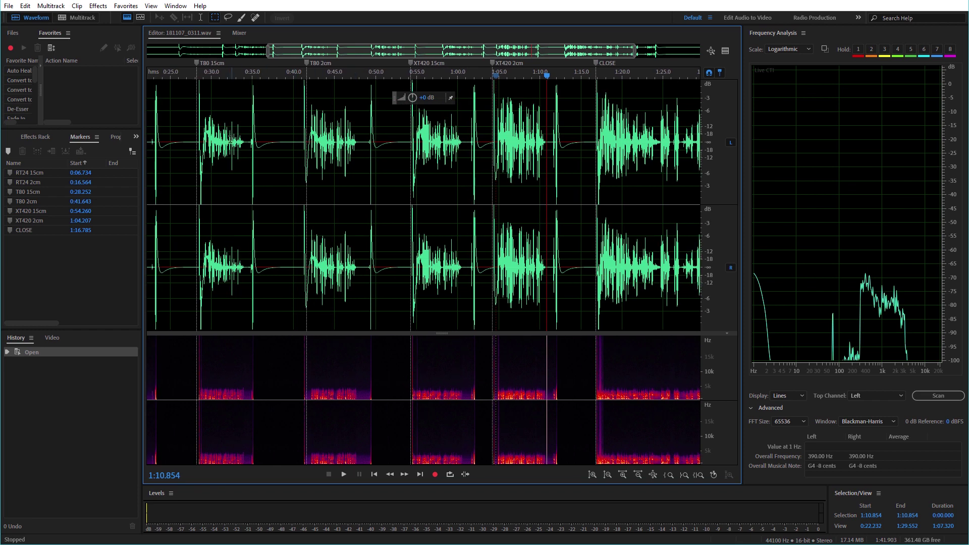
click(203, 146)
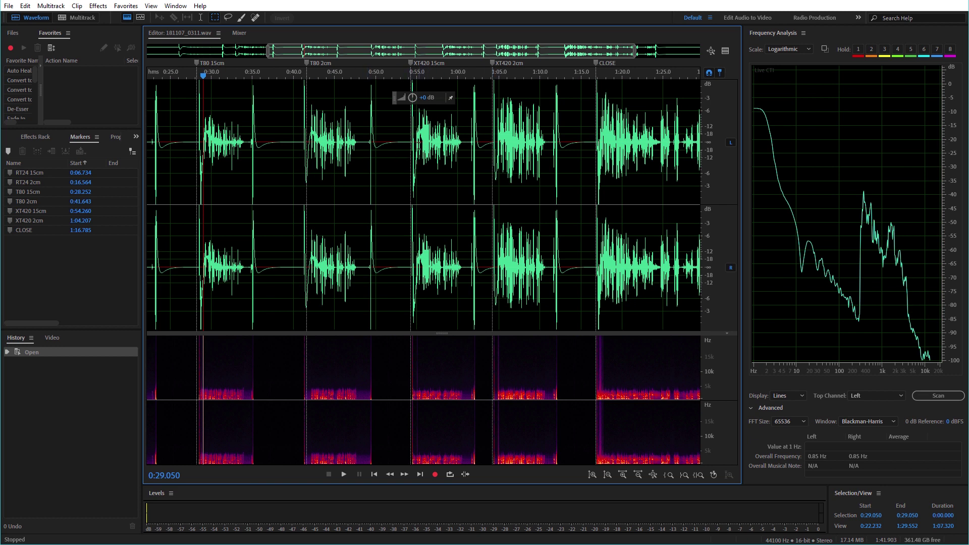
click(422, 143)
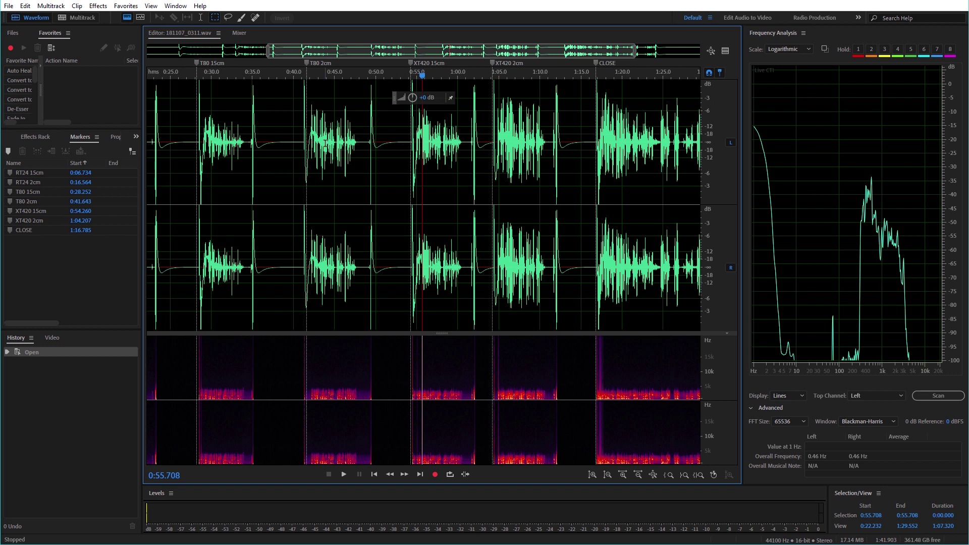
key(space)
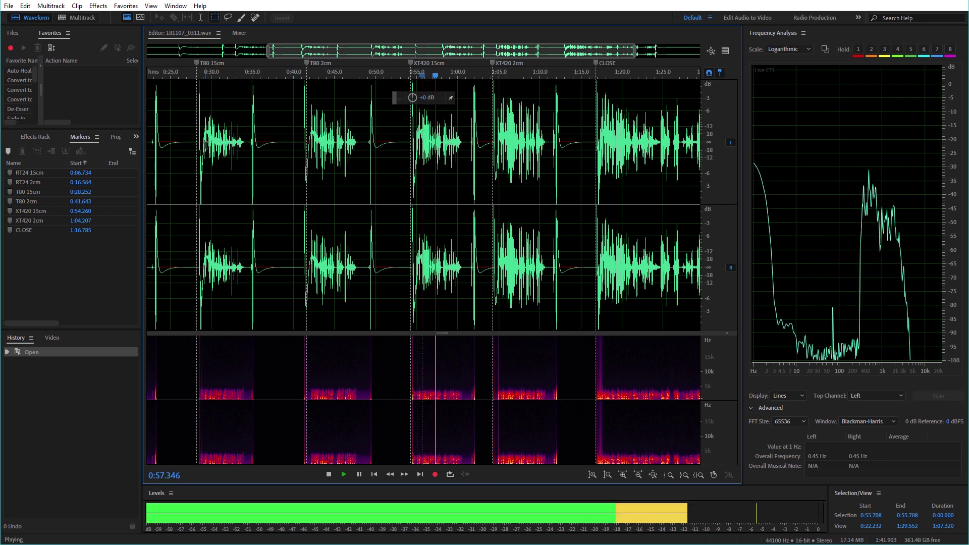
key(space)
Play the T80 15cm passage for comparison.
click(206, 143)
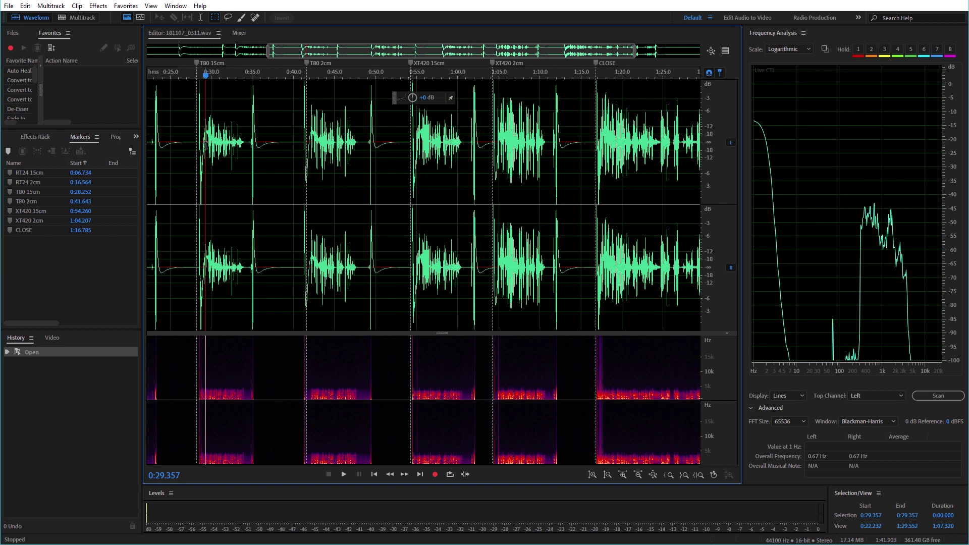
key(space)
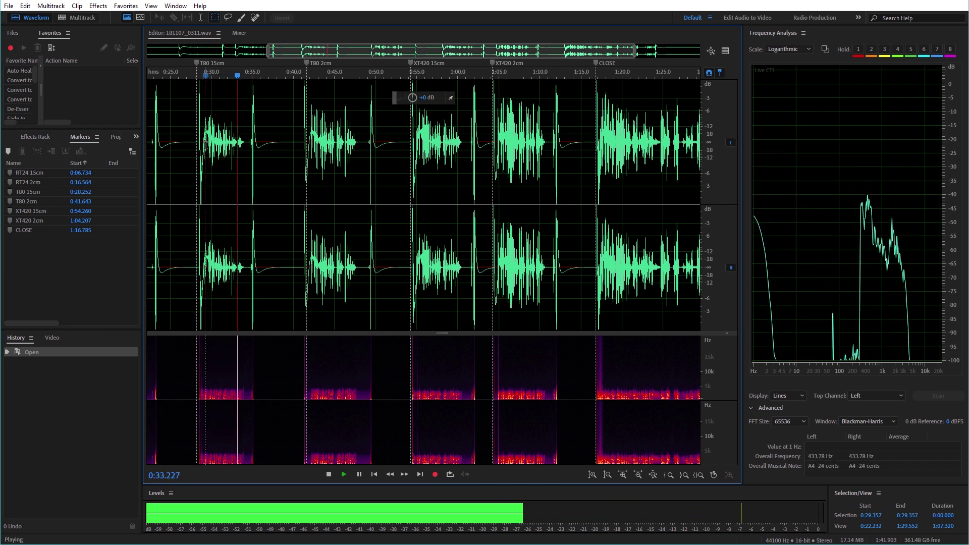
key(space)
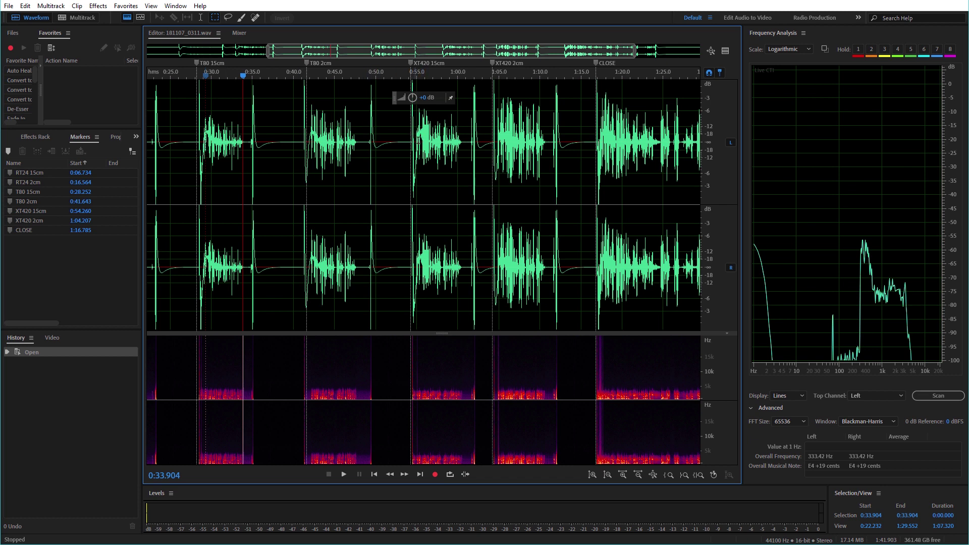
Play the XT420 2cm and T80 2cm passages, then pan back to the recording's start.
click(420, 141)
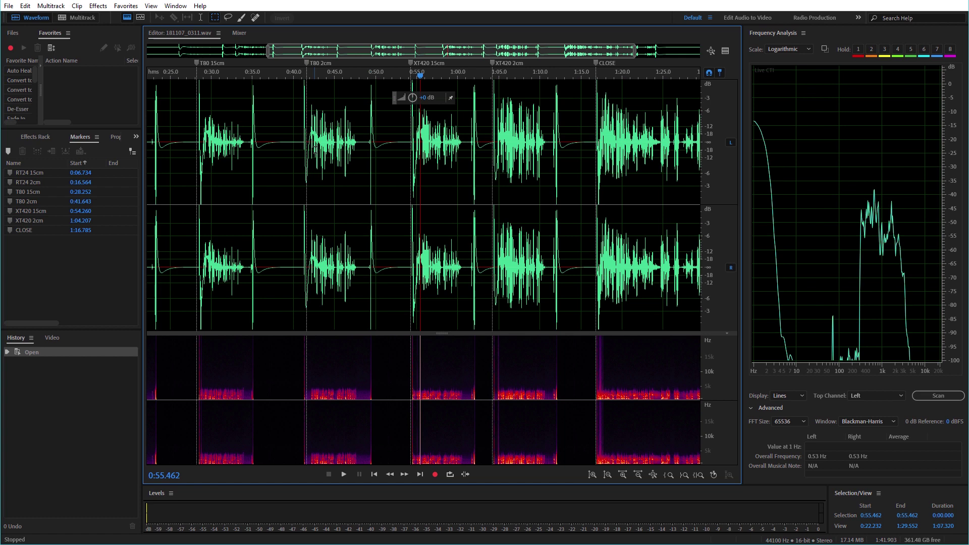
click(500, 148)
key(space)
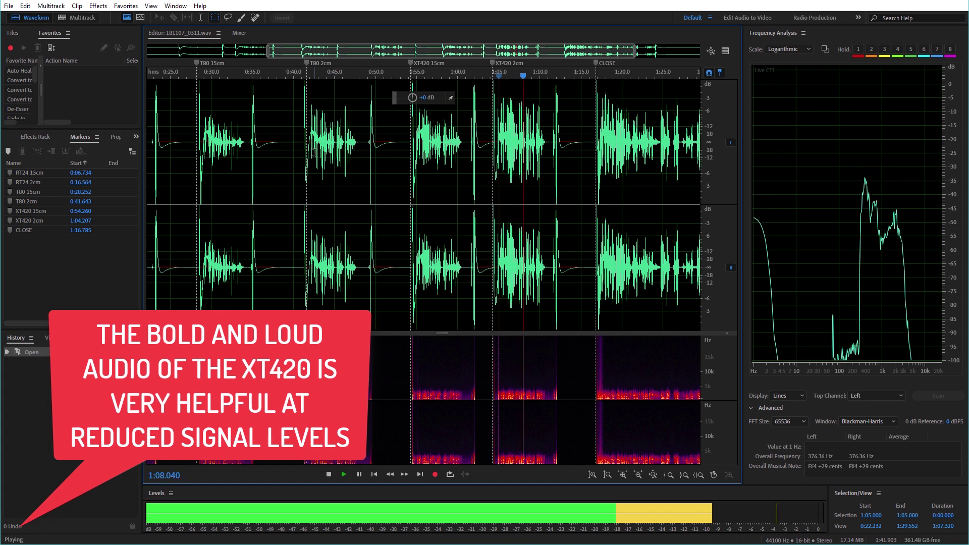
click(315, 154)
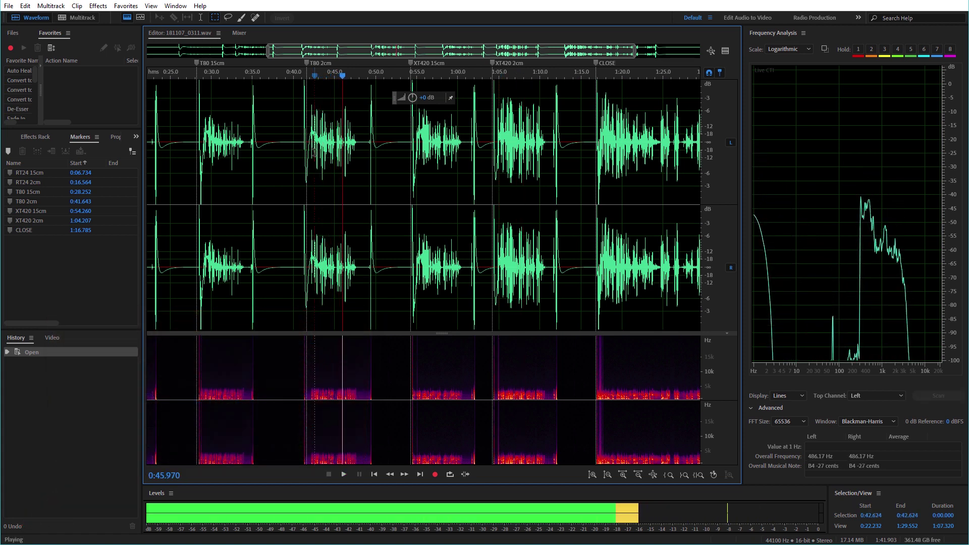
key(space)
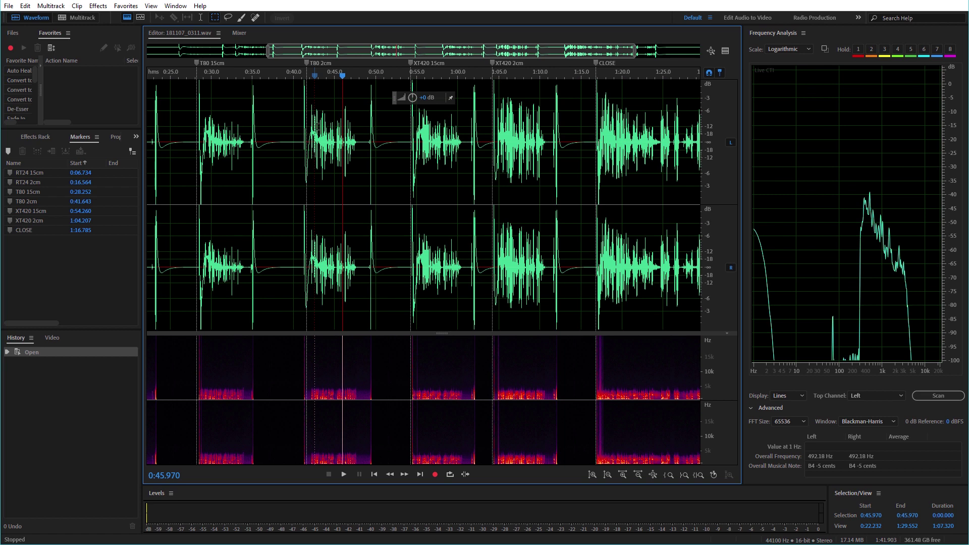
click(251, 74)
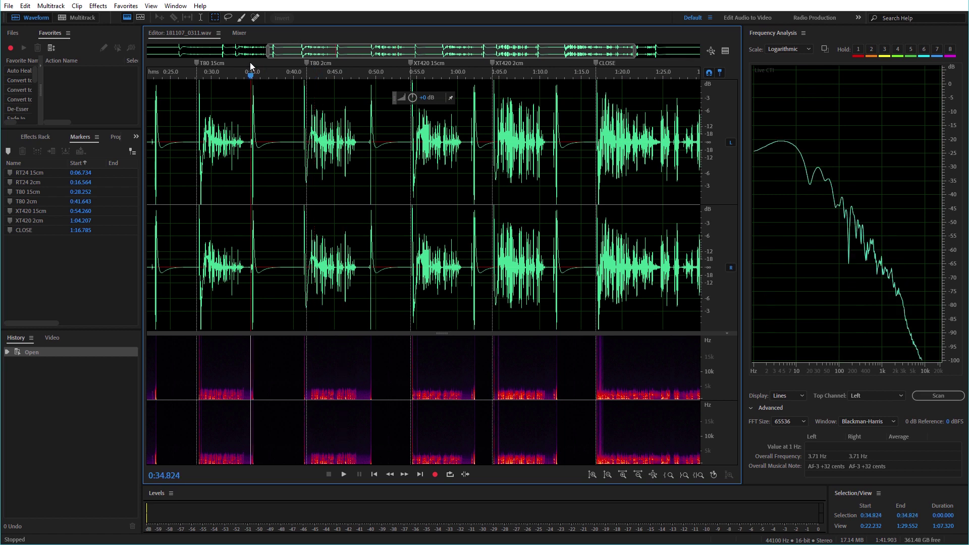
drag(260, 68, 477, 64)
Play a short stretch of RT24 2cm, stopping at 0:22.124, then pan to the T80 and XT420 passages.
click(300, 143)
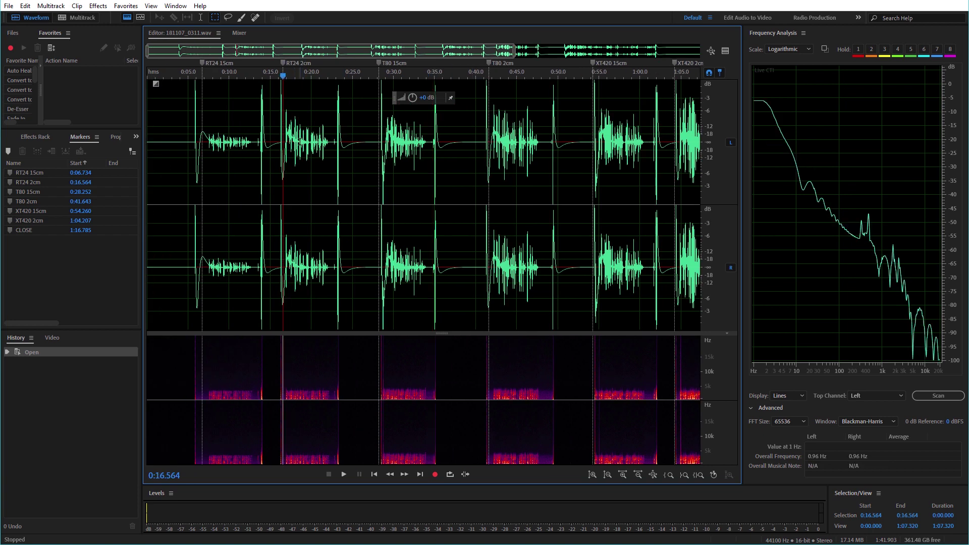
key(space)
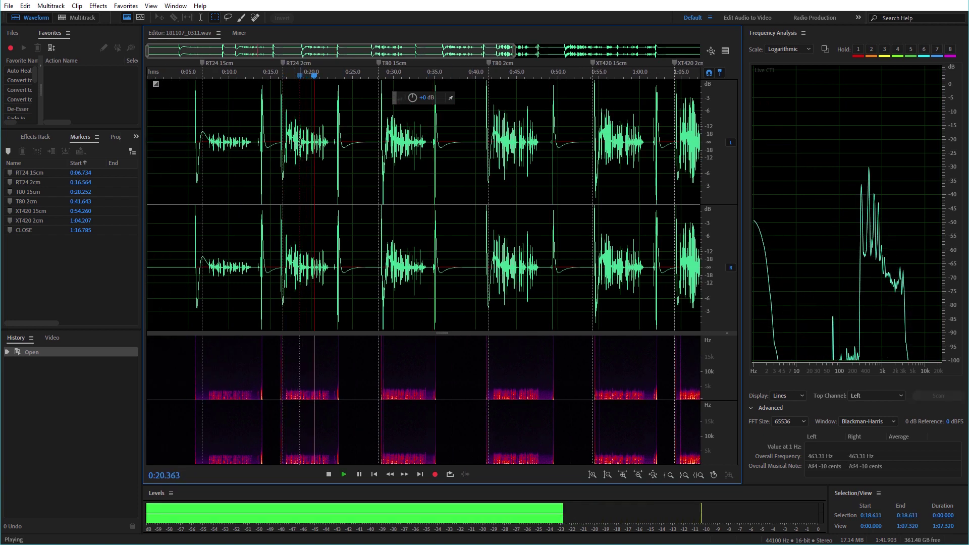
key(space)
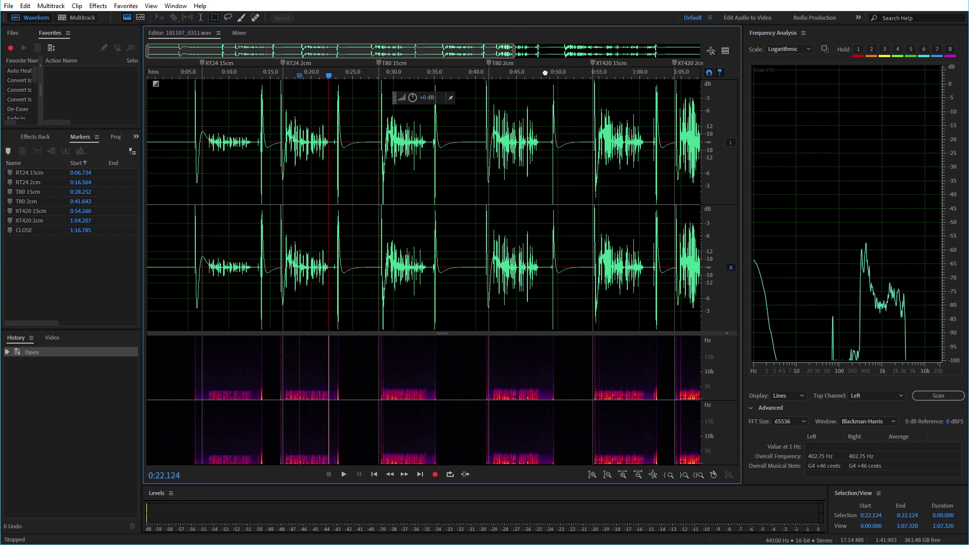
drag(550, 72, 346, 79)
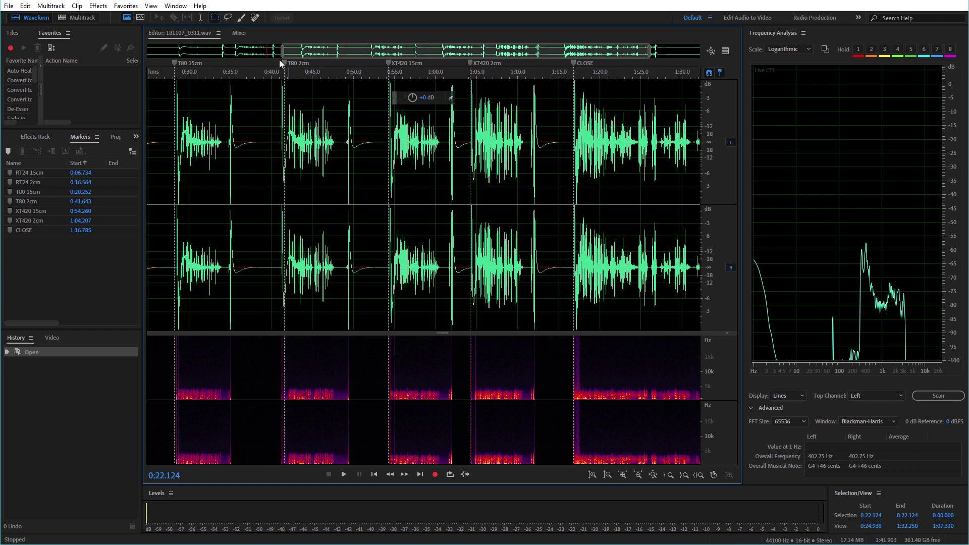
Pan back to 0:00 and play the T80 15cm passage, then the RT24 15cm passage.
drag(230, 71, 435, 71)
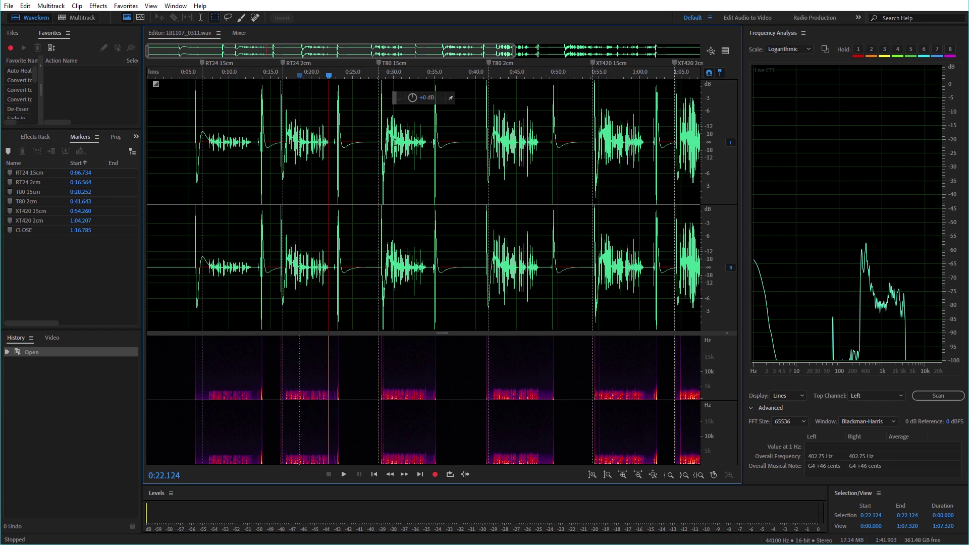
click(392, 137)
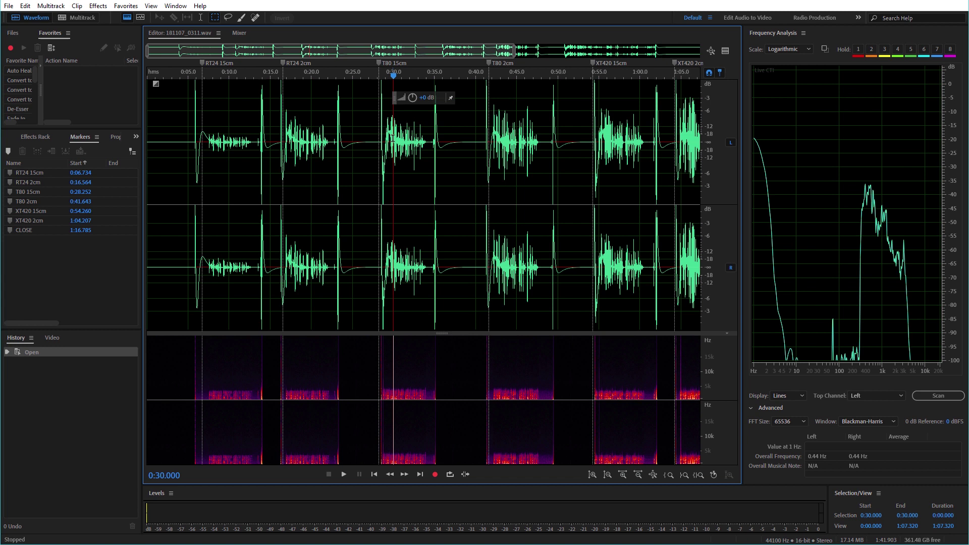
key(space)
key(space)
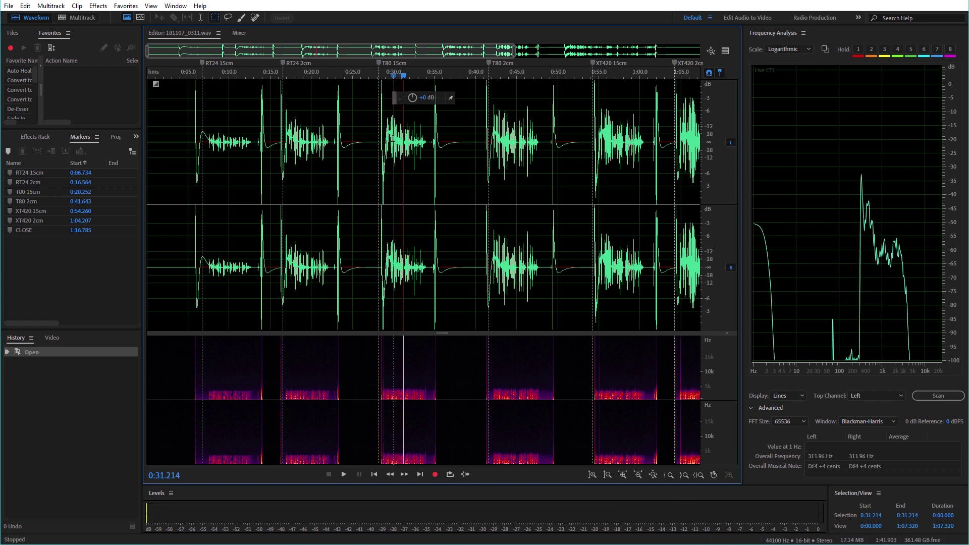
click(214, 148)
key(space)
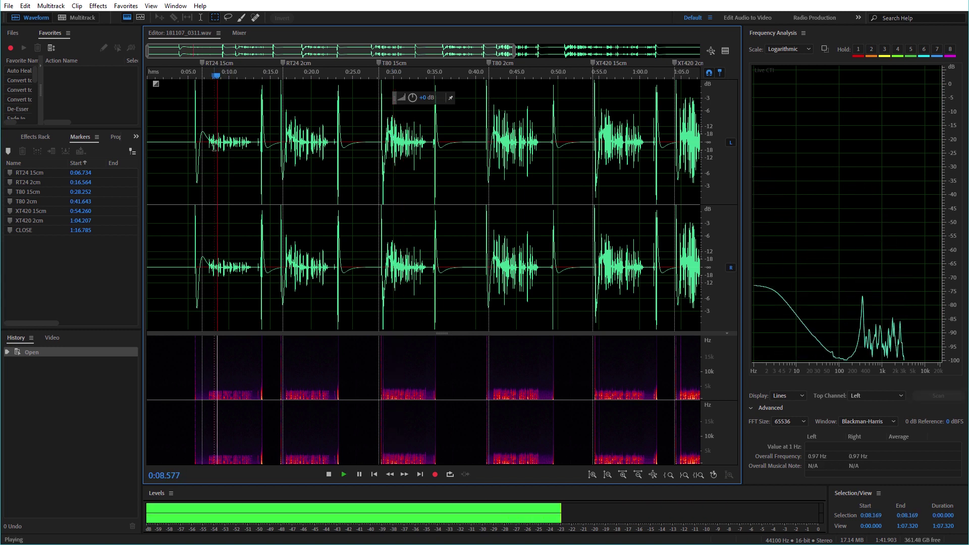
key(space)
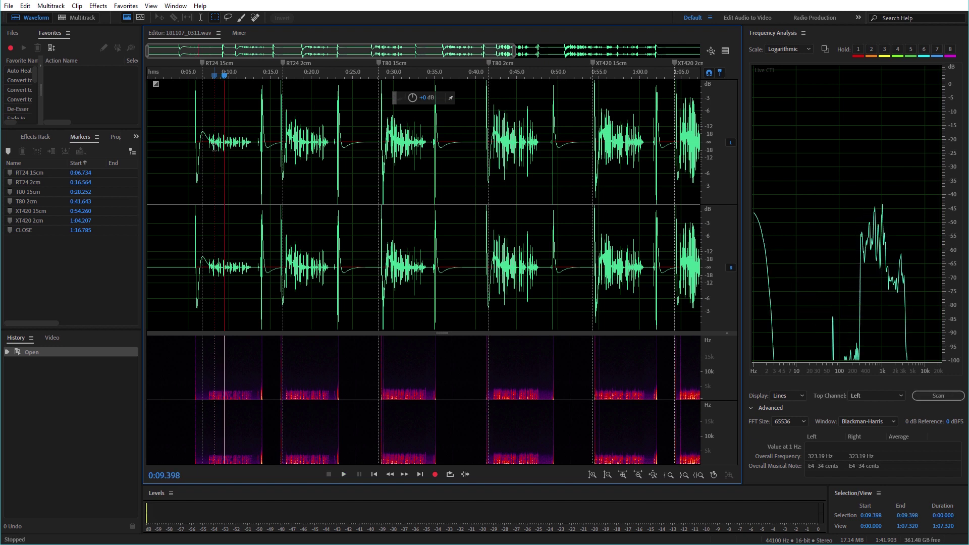